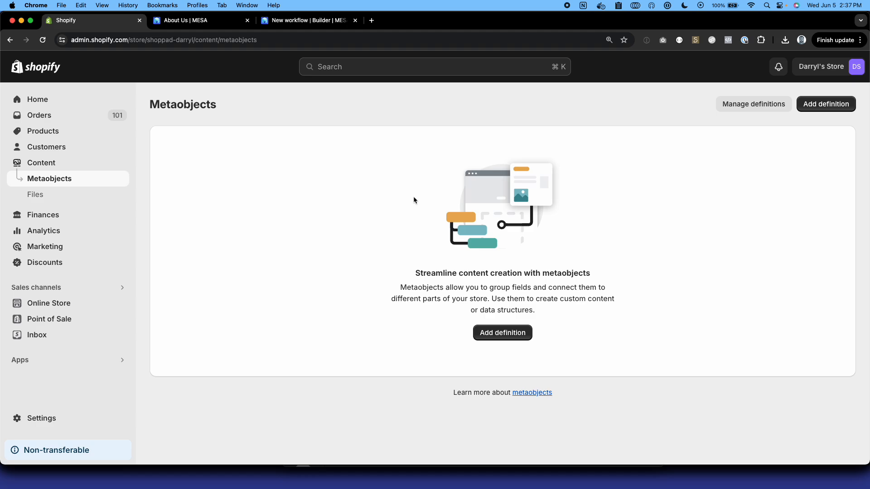
- Examine the MESA About Us team page, highlighting a member's name and copying the Engineering department label
{"action": "left_click", "coordinate": [213, 20]}
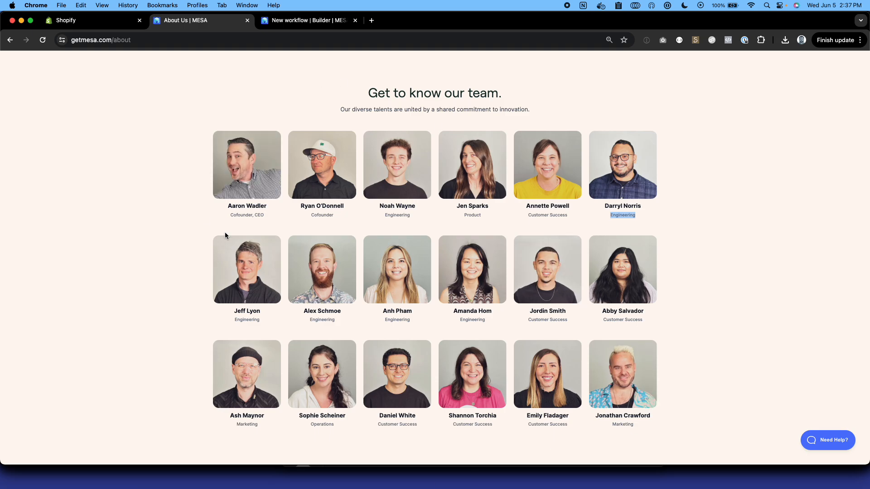
{"action": "left_click", "coordinate": [118, 227]}
{"action": "triple_click", "coordinate": [241, 207]}
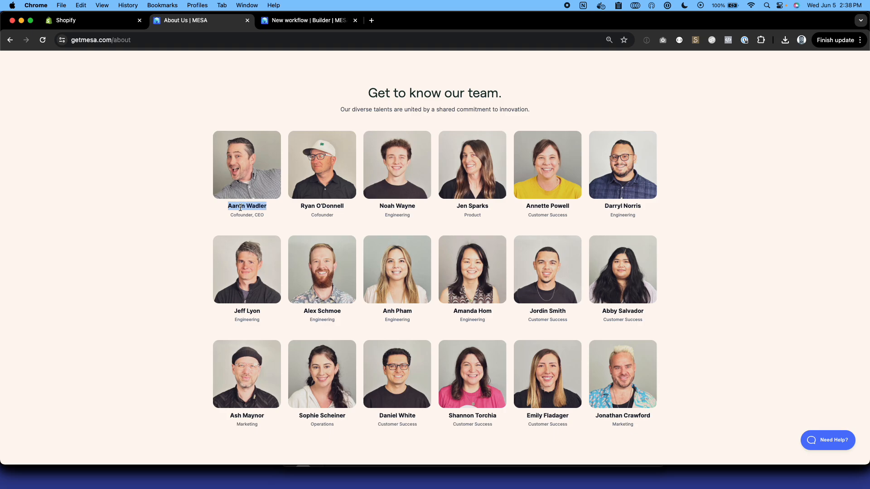
{"action": "double_click", "coordinate": [630, 215]}
{"action": "key", "text": "super+c"}
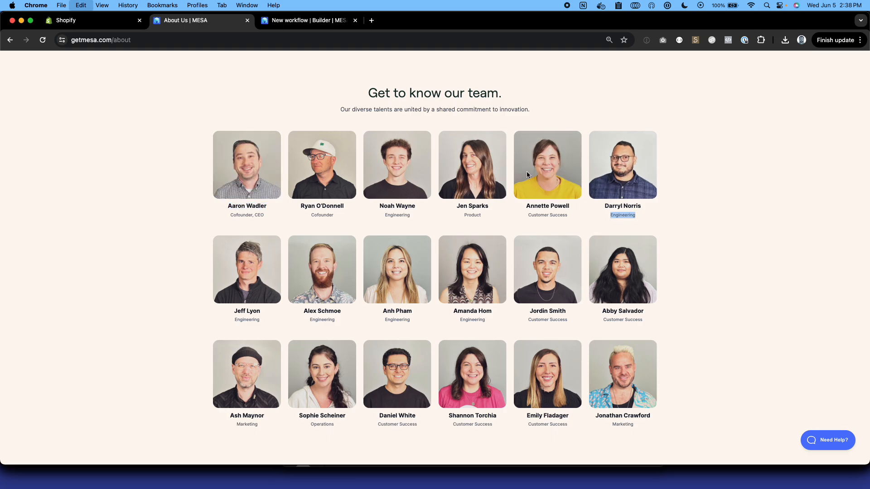
- Switch back to the Shopify admin and start a new metaobject definition named Team
{"action": "left_click", "coordinate": [113, 22]}
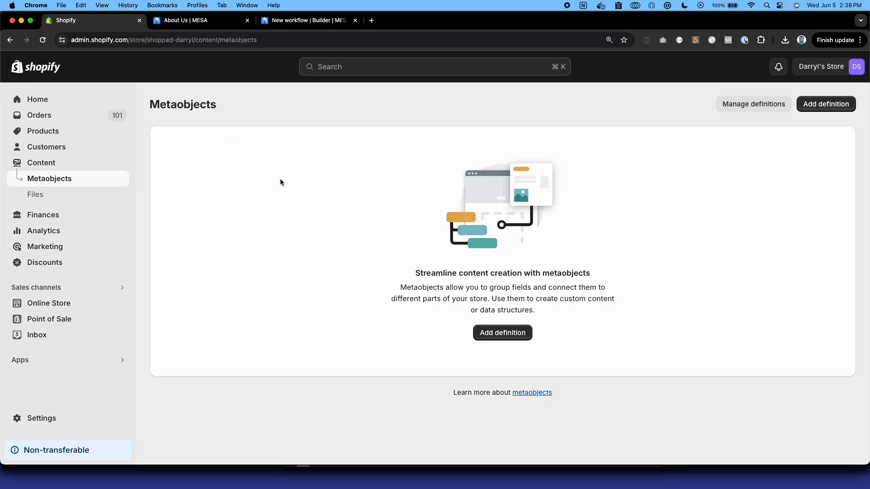
{"action": "left_click", "coordinate": [522, 336]}
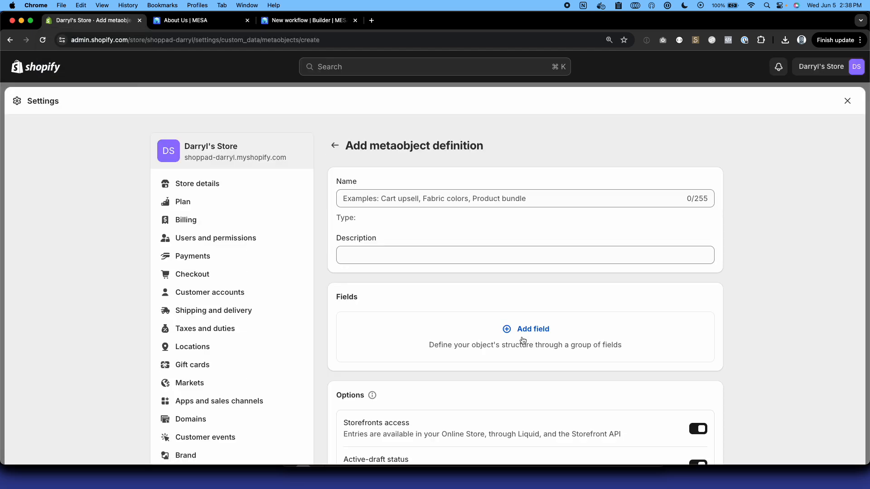
{"action": "key", "text": "shift+Tab"}
{"action": "key", "text": "shift+Tab"}
{"action": "type", "text": "Team"}
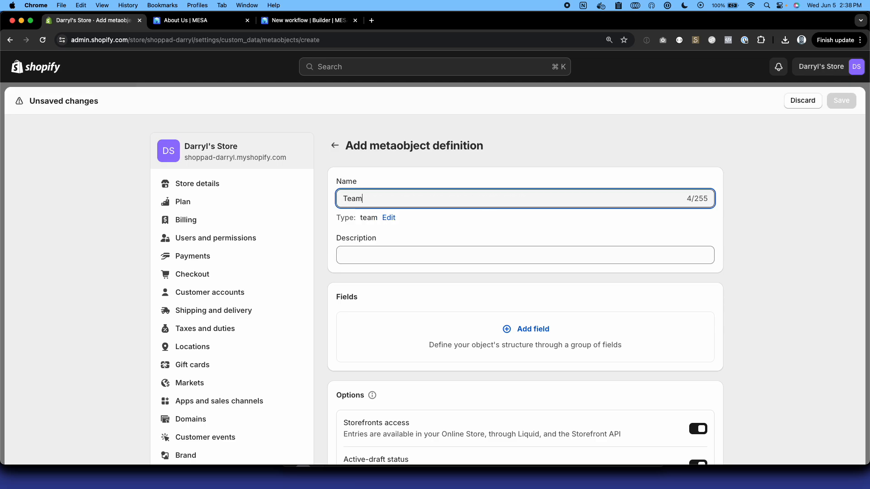
- Add a required single-file field named Profile Image to the Team definition, accepting images but not videos
{"action": "scroll", "coordinate": [507, 290], "scroll_direction": "down", "scroll_amount": 5}
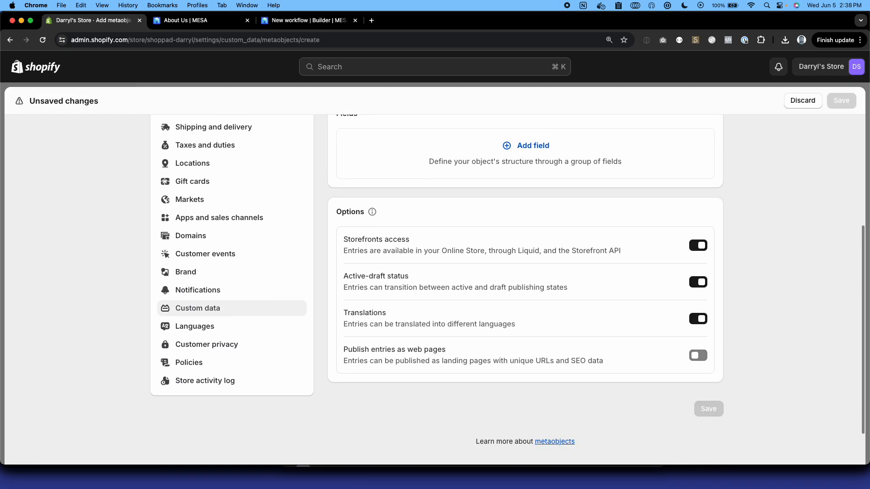
{"action": "left_click", "coordinate": [542, 149]}
{"action": "type", "text": "fil"}
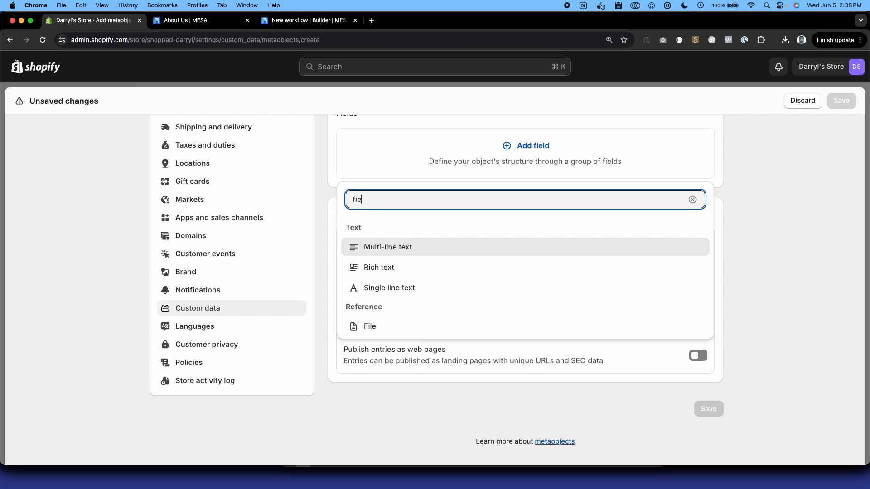
{"action": "left_click", "coordinate": [419, 325]}
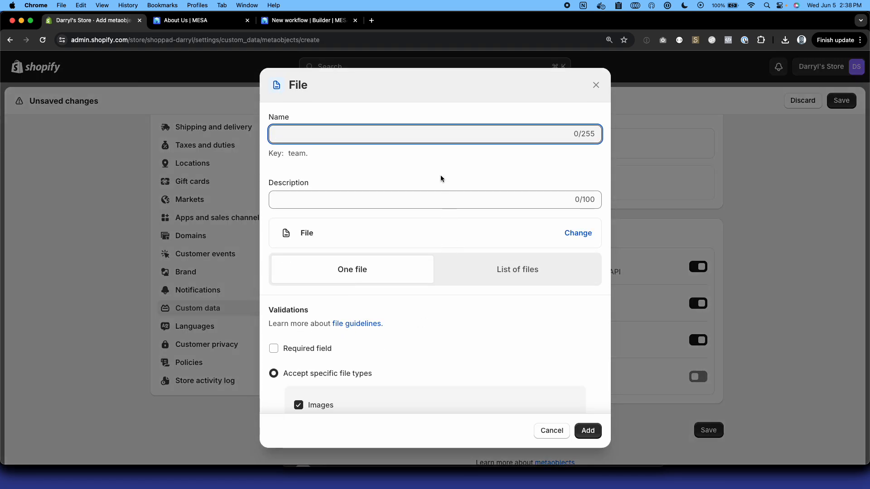
{"action": "type", "text": "Profile "}
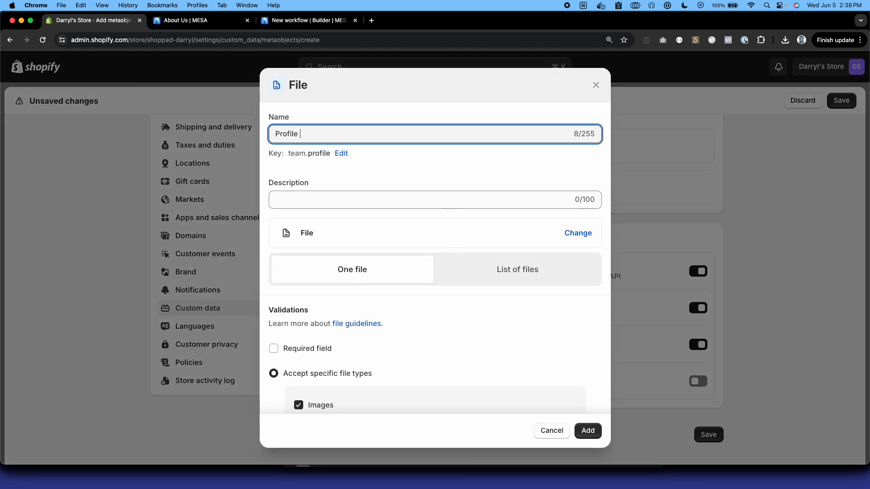
{"action": "type", "text": "Image"}
{"action": "scroll", "coordinate": [515, 311], "scroll_direction": "down", "scroll_amount": 5}
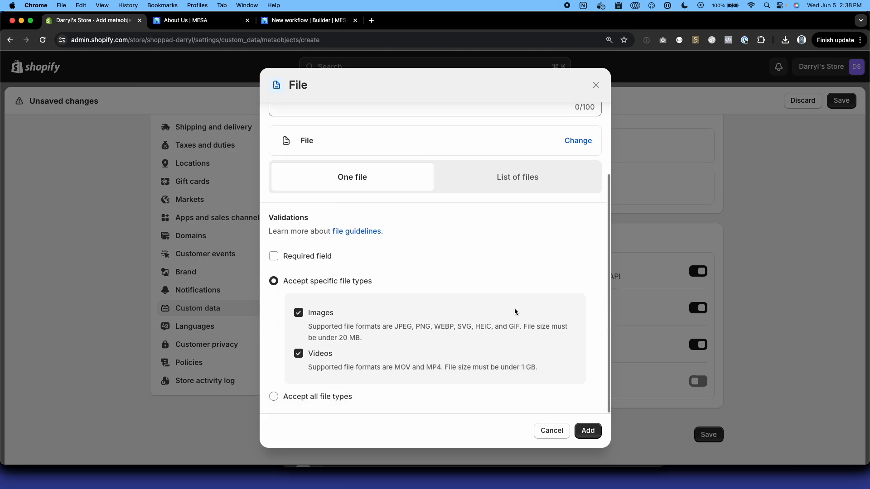
{"action": "left_click", "coordinate": [299, 353]}
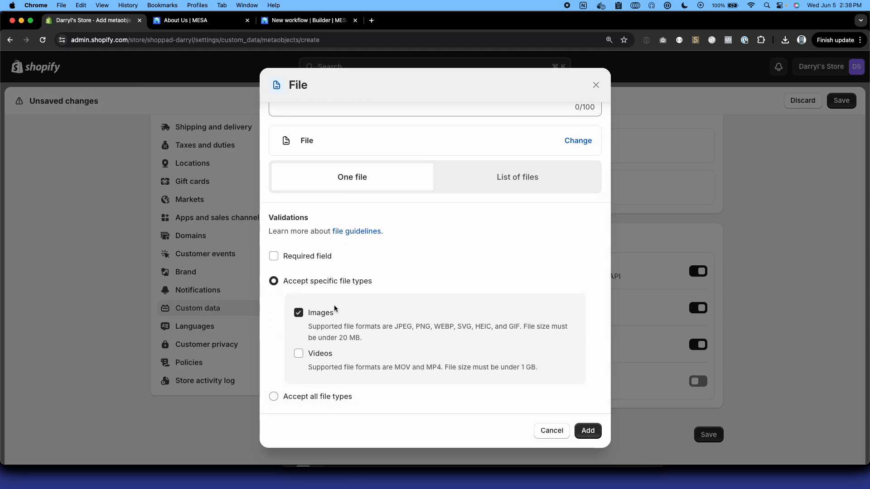
{"action": "left_click", "coordinate": [321, 261]}
{"action": "left_click", "coordinate": [588, 431]}
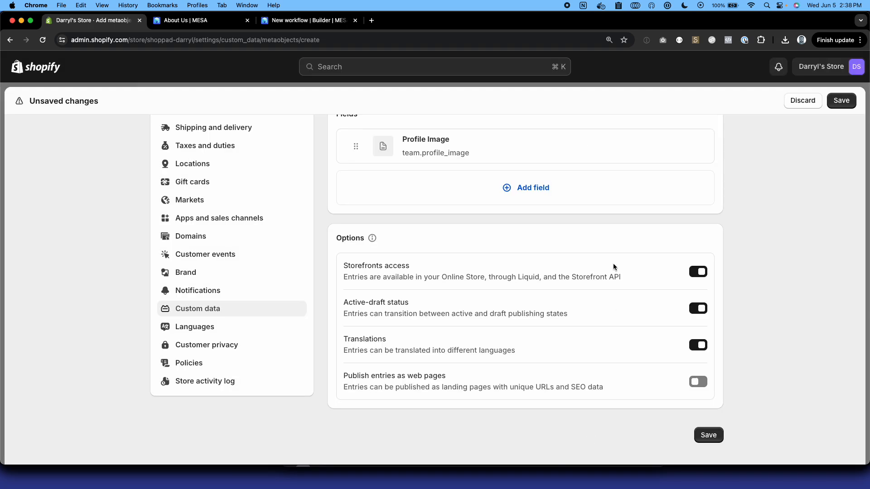
- Add a single line text field called Name with the description "User's name" to the Team definition
{"action": "scroll", "coordinate": [613, 263], "scroll_direction": "up", "scroll_amount": 5}
{"action": "left_click", "coordinate": [533, 366]}
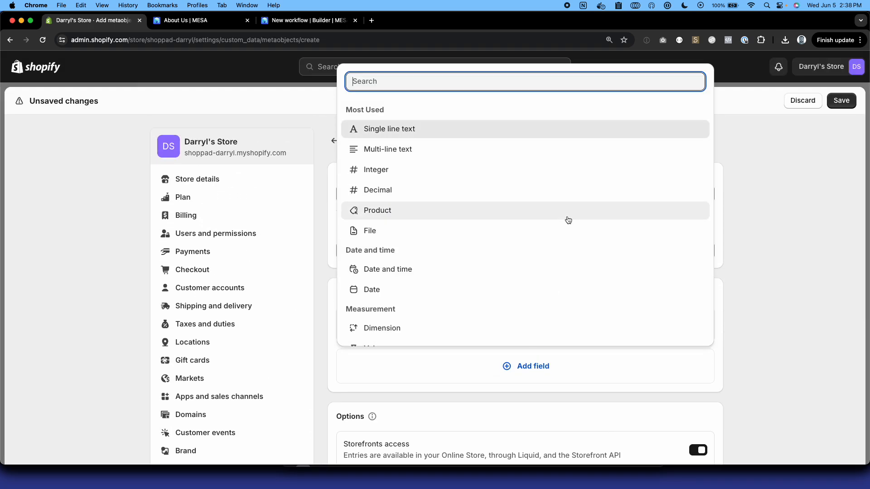
{"action": "left_click", "coordinate": [541, 133]}
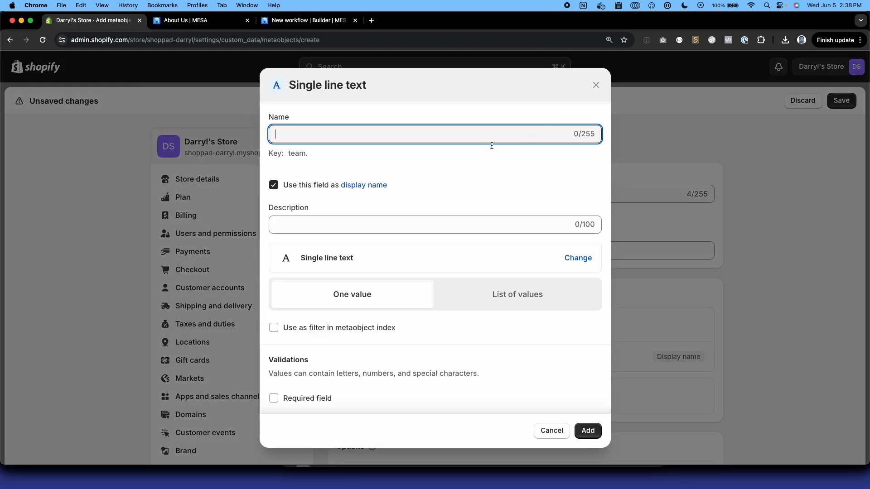
{"action": "type", "text": "Name"}
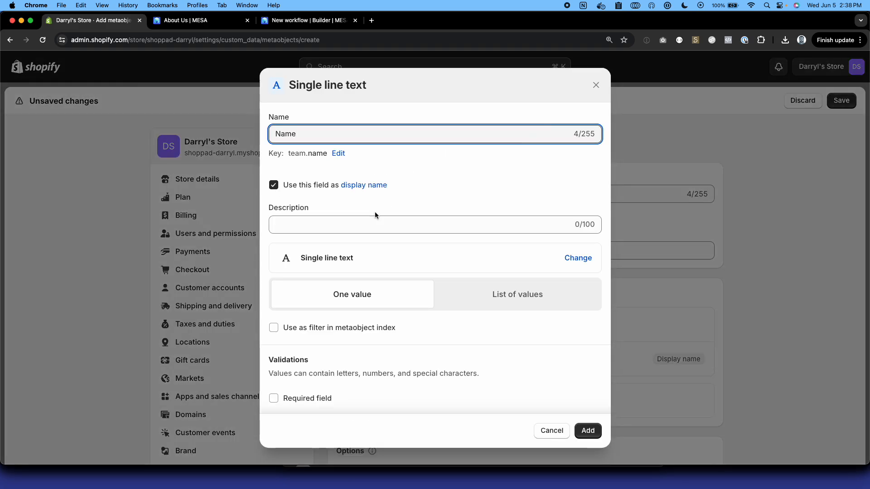
{"action": "left_click", "coordinate": [365, 222]}
{"action": "type", "text": "User's"}
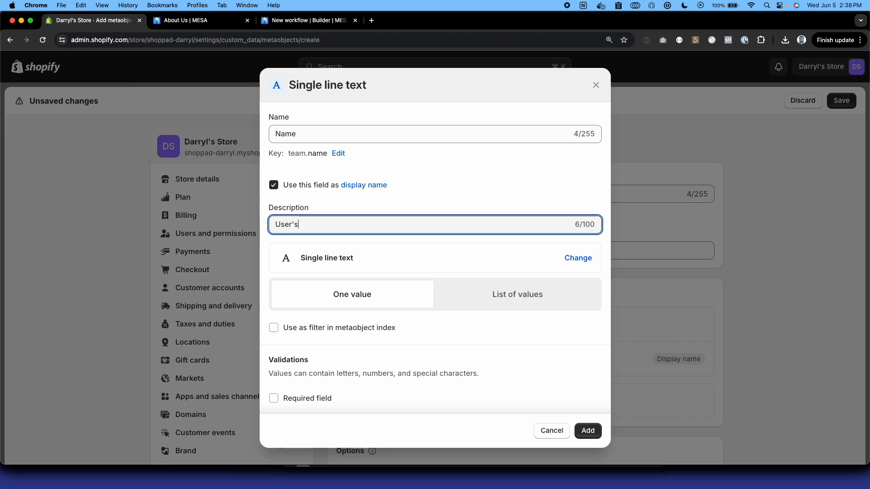
{"action": "type", "text": " name"}
{"action": "scroll", "coordinate": [257, 260], "scroll_direction": "down", "scroll_amount": 4}
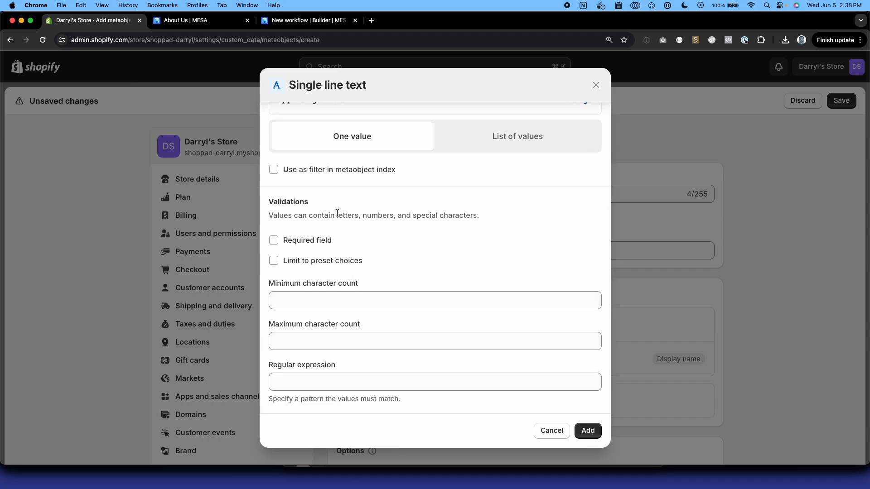
{"action": "scroll", "coordinate": [386, 268], "scroll_direction": "up", "scroll_amount": 4}
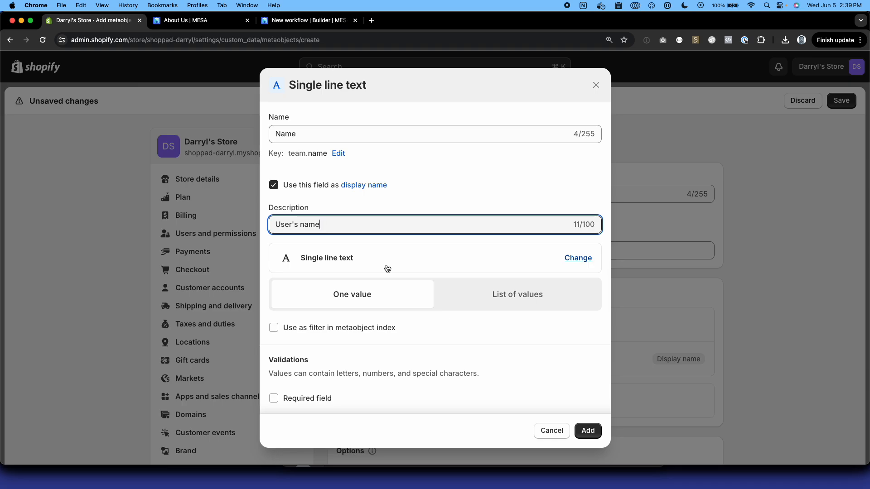
{"action": "scroll", "coordinate": [460, 320], "scroll_direction": "down", "scroll_amount": 4}
{"action": "scroll", "coordinate": [514, 308], "scroll_direction": "up", "scroll_amount": 4}
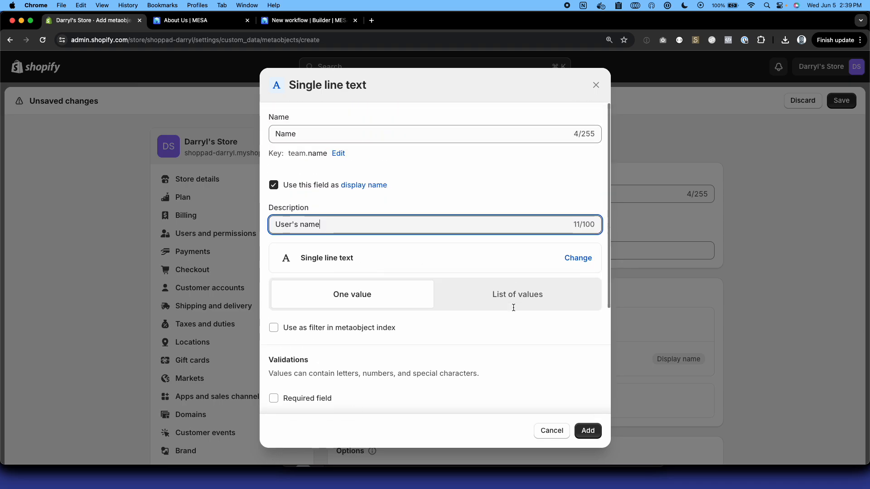
{"action": "left_click", "coordinate": [587, 430]}
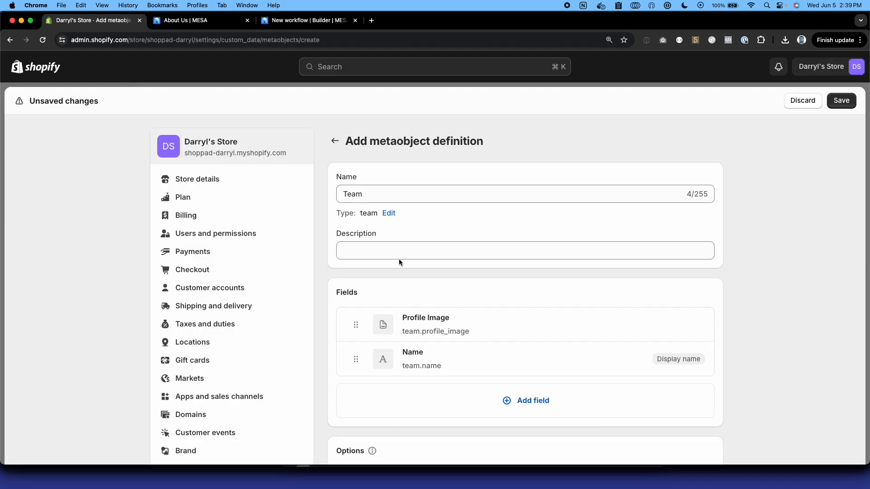
- Add a single line text field named Department and save the Team metaobject definition
{"action": "left_click", "coordinate": [519, 400]}
{"action": "left_click", "coordinate": [427, 165]}
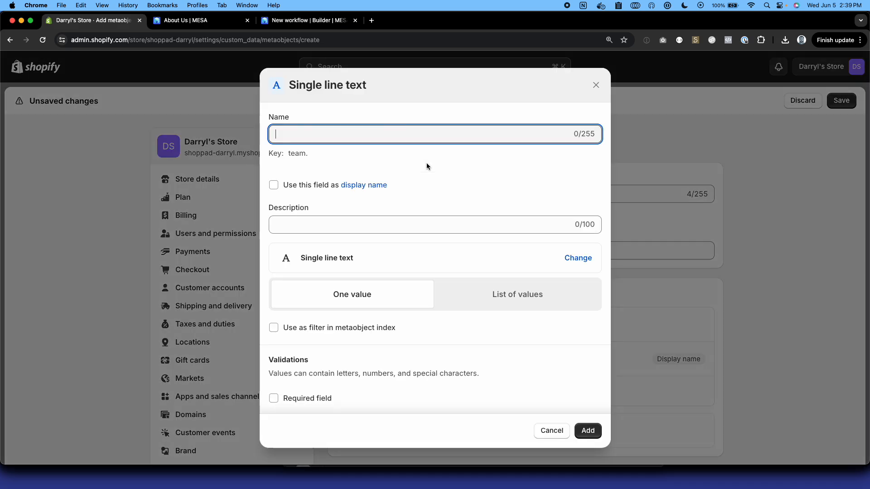
{"action": "type", "text": "Departmen"}
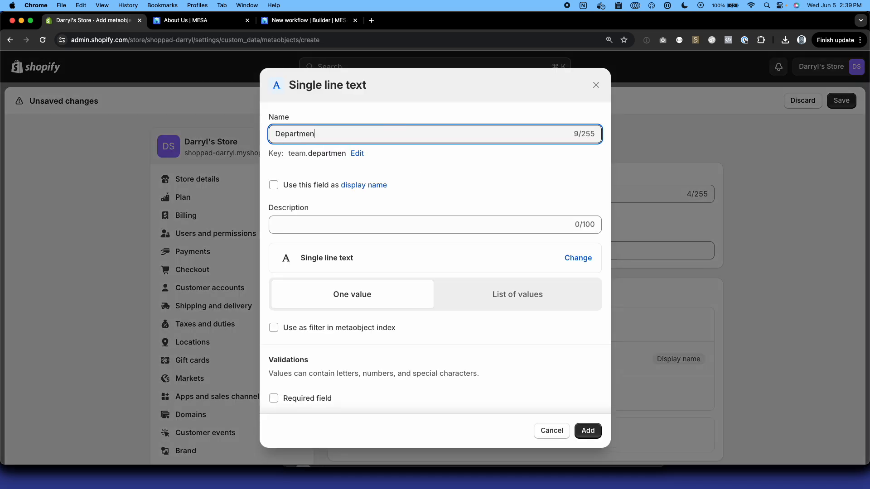
{"action": "type", "text": "t"}
{"action": "scroll", "coordinate": [470, 253], "scroll_direction": "down", "scroll_amount": 5}
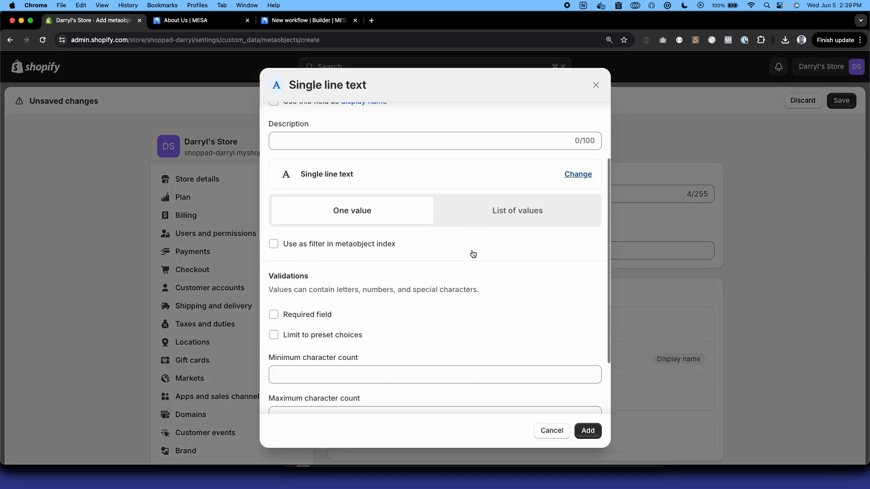
{"action": "left_click", "coordinate": [588, 431]}
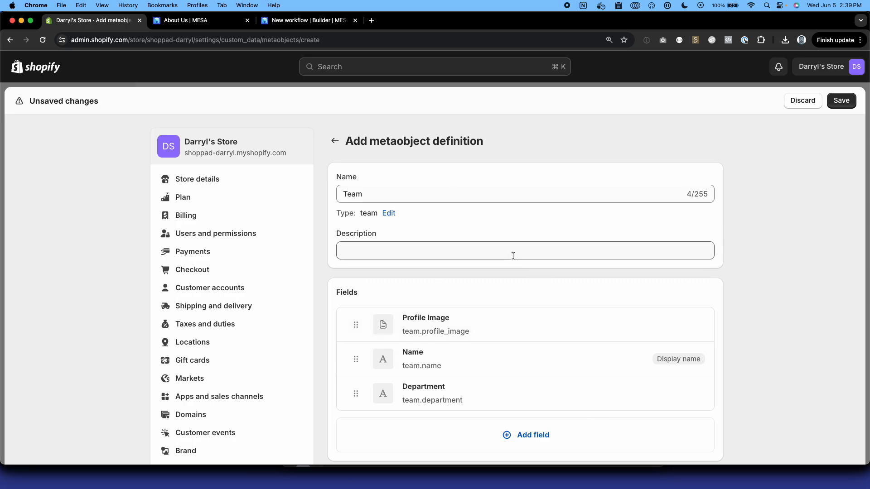
{"action": "left_click", "coordinate": [842, 104]}
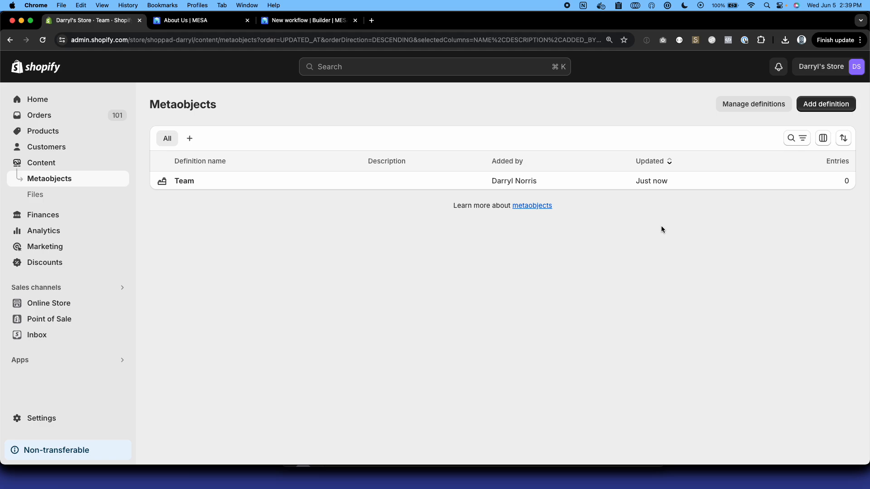
- Start the first entry for the Team definition and choose the existing portrait JPG as its profile image
{"action": "left_click", "coordinate": [345, 183]}
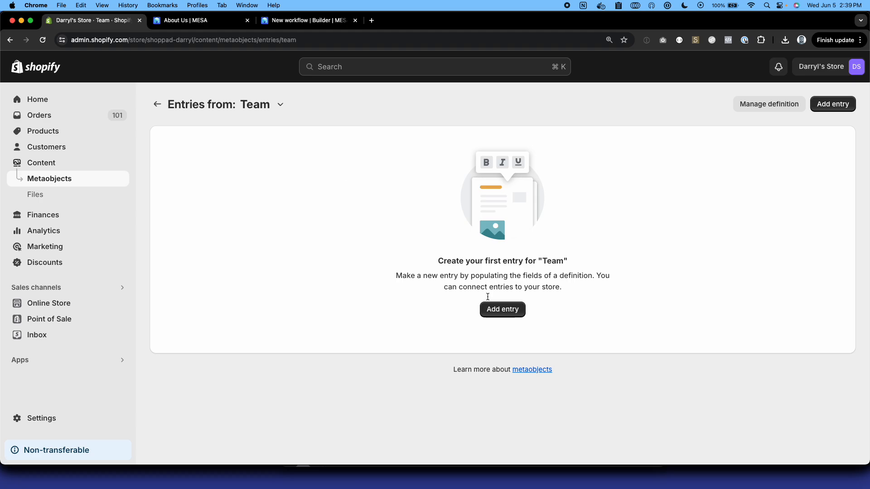
{"action": "left_click", "coordinate": [503, 313]}
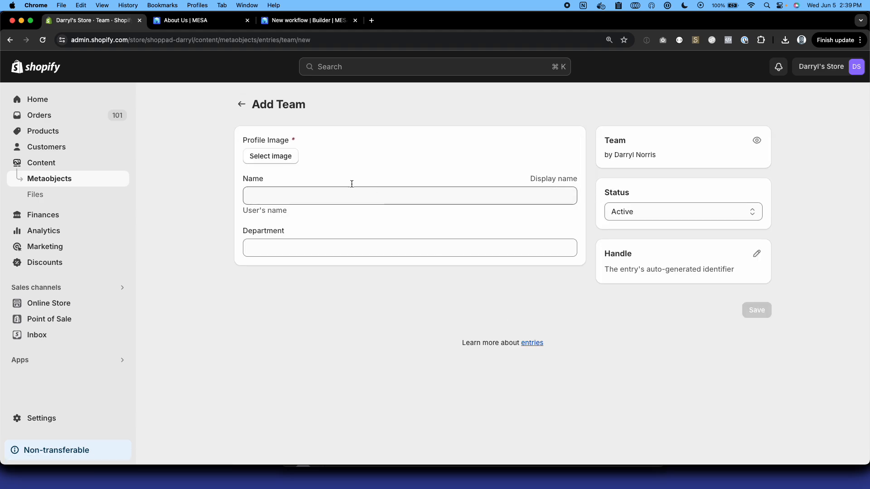
{"action": "left_click", "coordinate": [281, 155]}
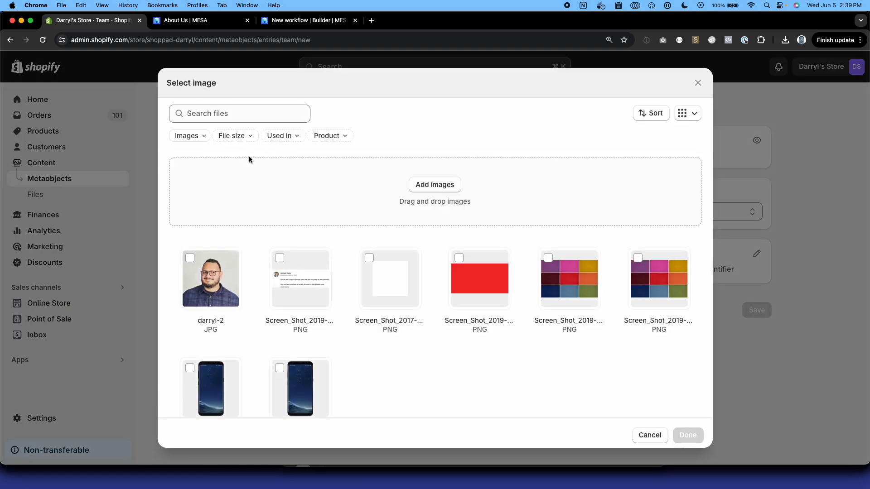
{"action": "left_click", "coordinate": [211, 270]}
{"action": "left_click", "coordinate": [688, 435]}
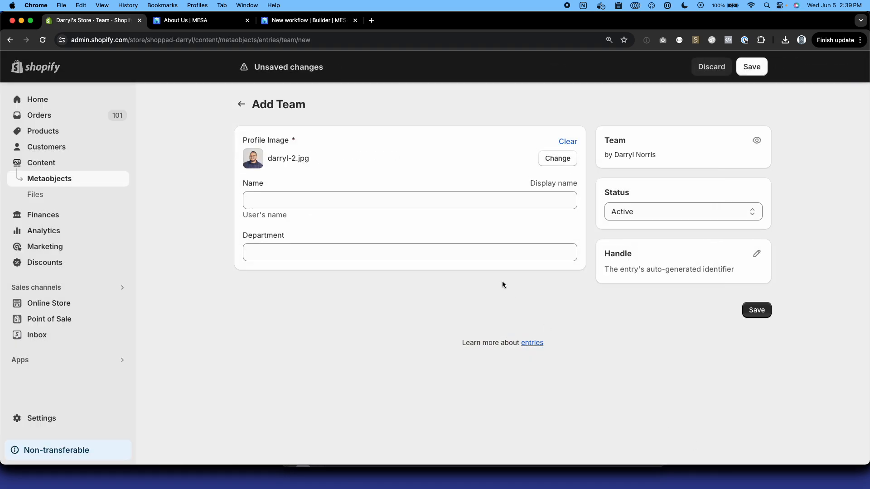
- Fill in the team member's first name, set the department to Engineering, and save the entry
{"action": "left_click", "coordinate": [295, 200]}
{"action": "type", "text": "Darryl"}
{"action": "key", "text": "Tab"}
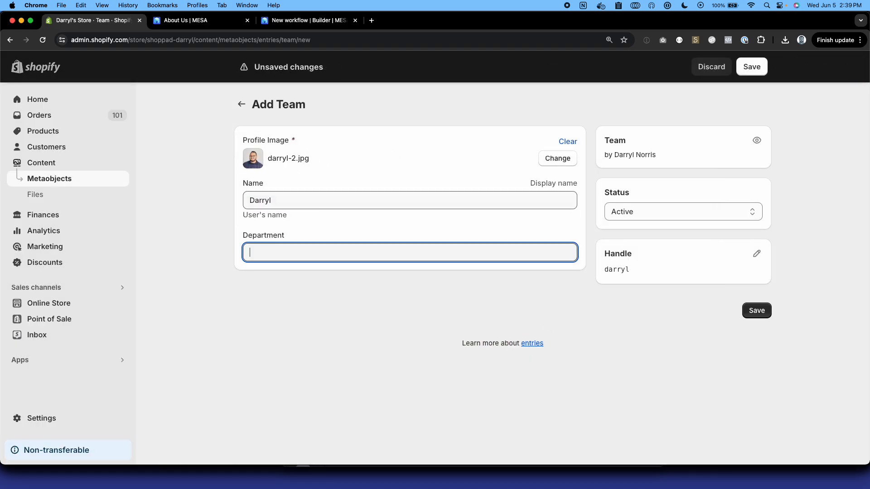
{"action": "type", "text": "Engineering"}
{"action": "key", "text": "Down"}
{"action": "key", "text": "Right"}
{"action": "key", "text": "Down"}
{"action": "key", "text": "Up"}
{"action": "key", "text": "Return"}
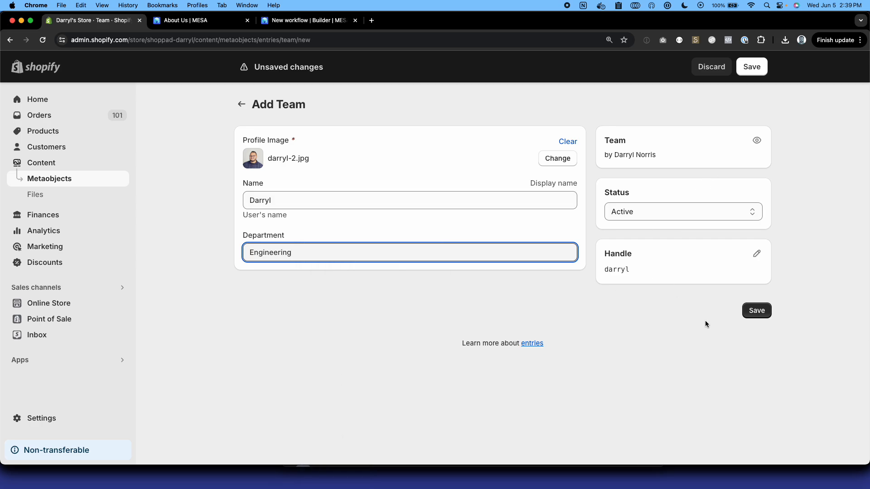
{"action": "left_click", "coordinate": [752, 312]}
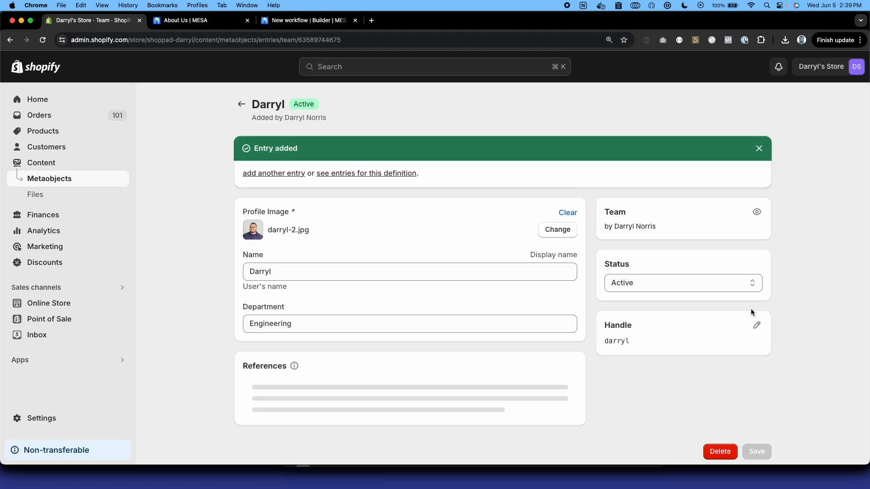
- Return to the metaobjects overview and open the list of Team entries
{"action": "left_click", "coordinate": [90, 183]}
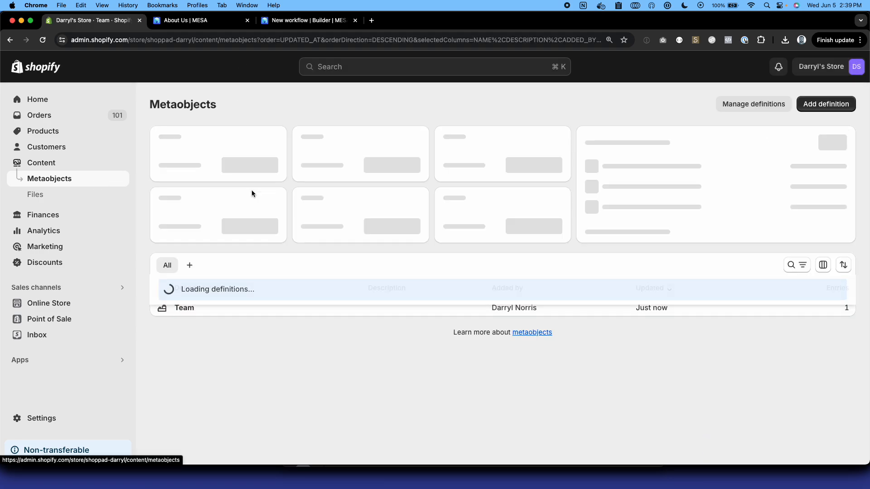
{"action": "left_click", "coordinate": [300, 313]}
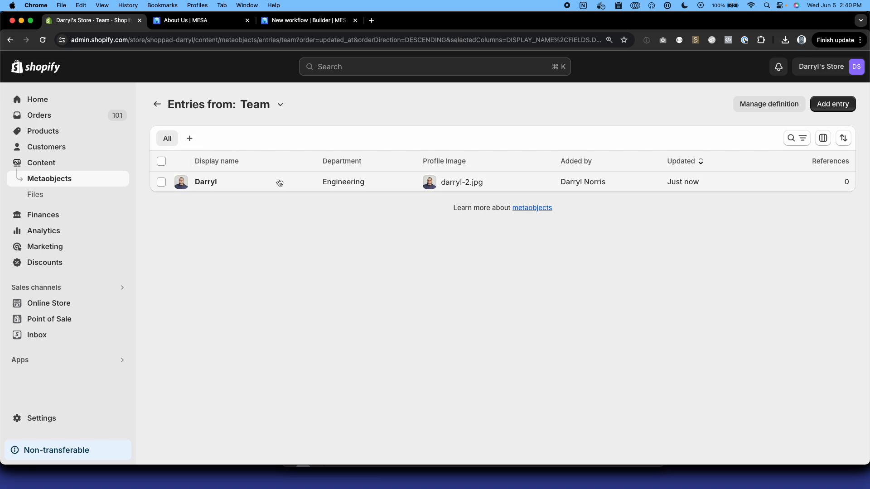
- Switch to the new MESA workflow and use Shopify's Metaobject Created trigger for the Team metaobject
{"action": "left_click", "coordinate": [218, 23]}
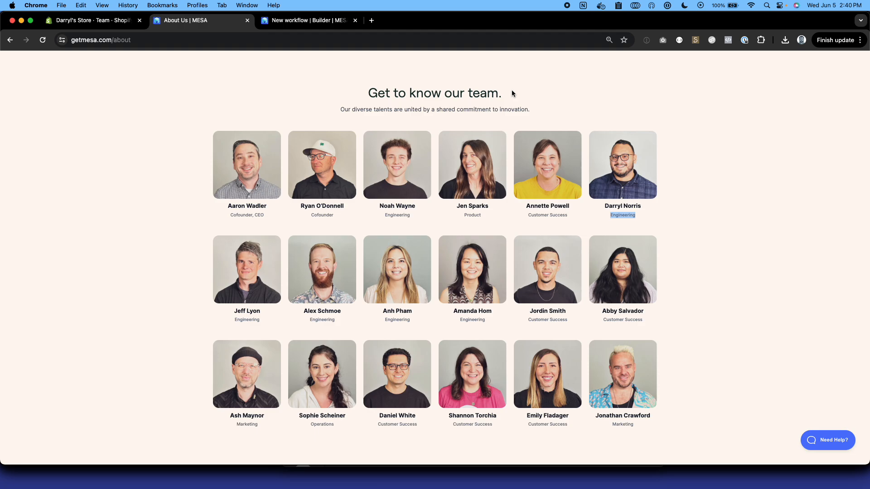
{"action": "left_click", "coordinate": [311, 20]}
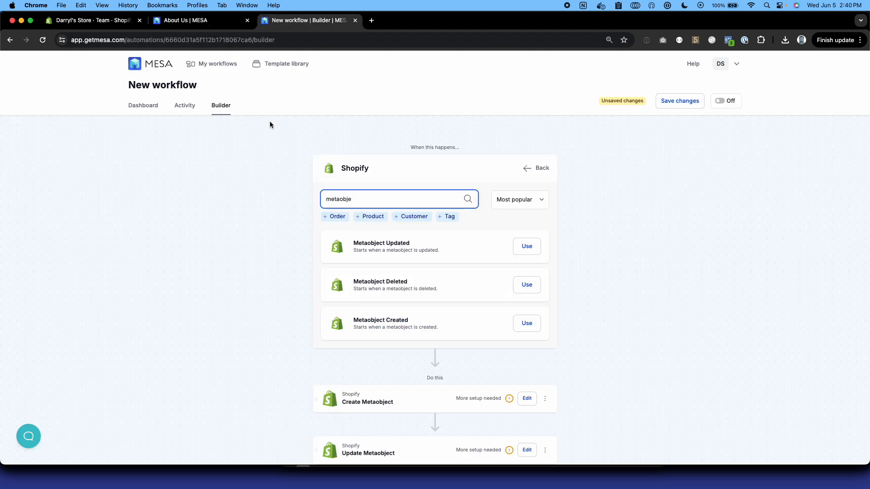
{"action": "scroll", "coordinate": [270, 124], "scroll_direction": "down", "scroll_amount": 1}
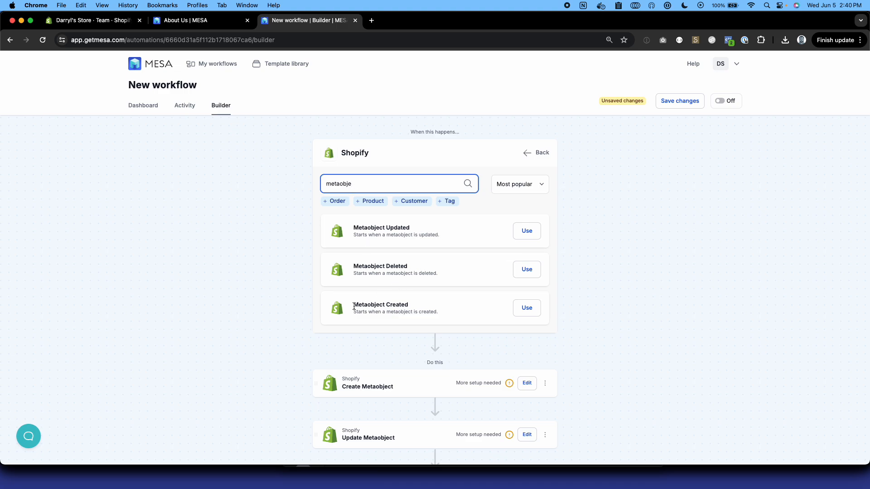
{"action": "left_click", "coordinate": [531, 312]}
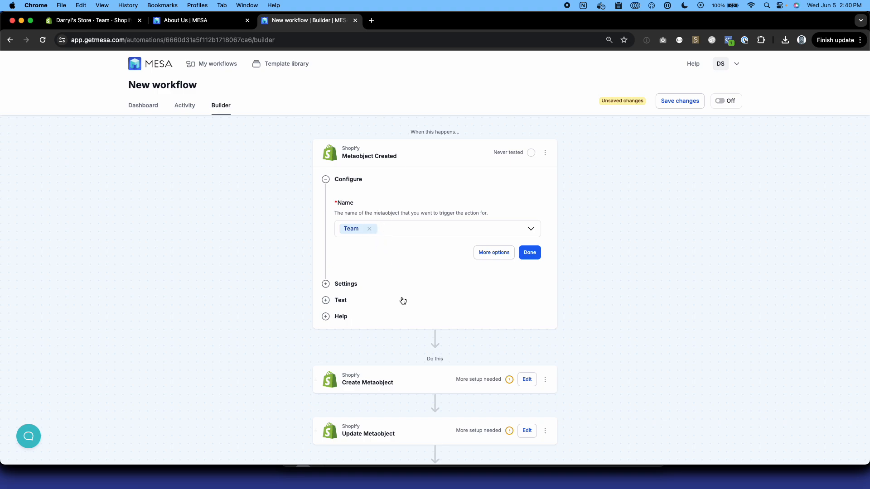
- Open the Create Metaobject action, sync it with the Team metaobject definition, and go through its Profile Image, Name and Department fields
{"action": "scroll", "coordinate": [412, 290], "scroll_direction": "down", "scroll_amount": 3}
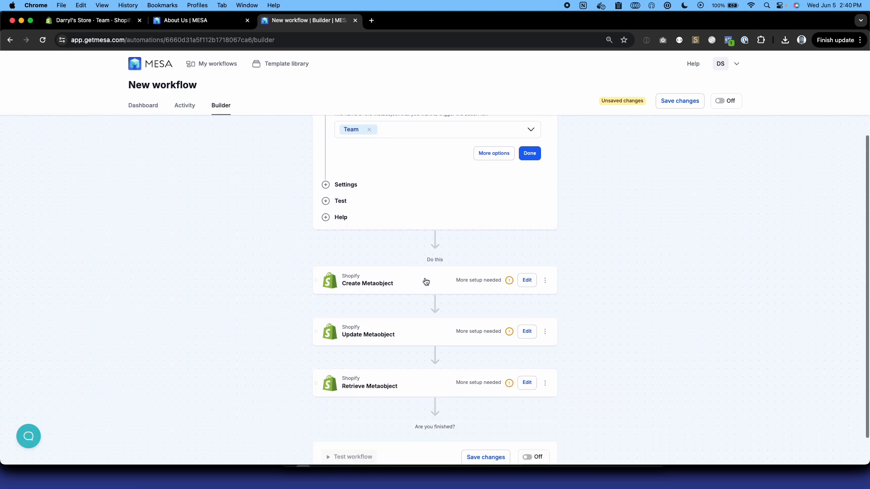
{"action": "left_click", "coordinate": [425, 281]}
{"action": "scroll", "coordinate": [425, 281], "scroll_direction": "down", "scroll_amount": 5}
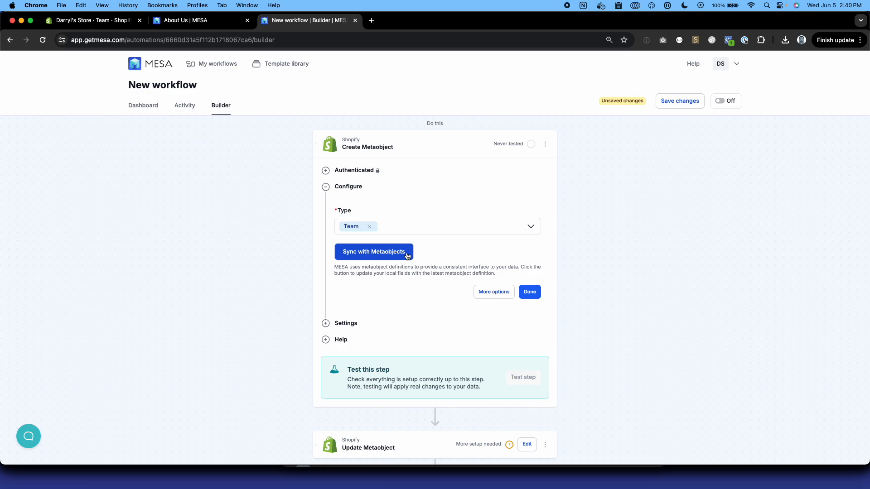
{"action": "left_click", "coordinate": [407, 256]}
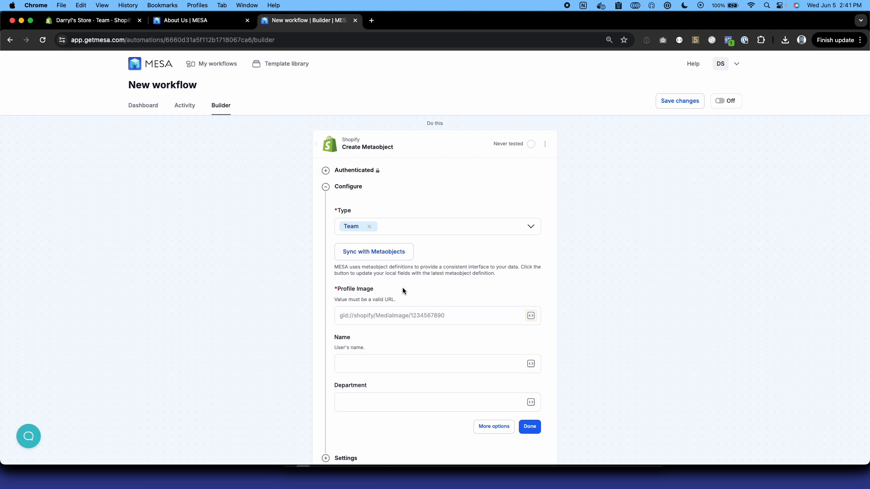
{"action": "scroll", "coordinate": [403, 287], "scroll_direction": "down", "scroll_amount": 2}
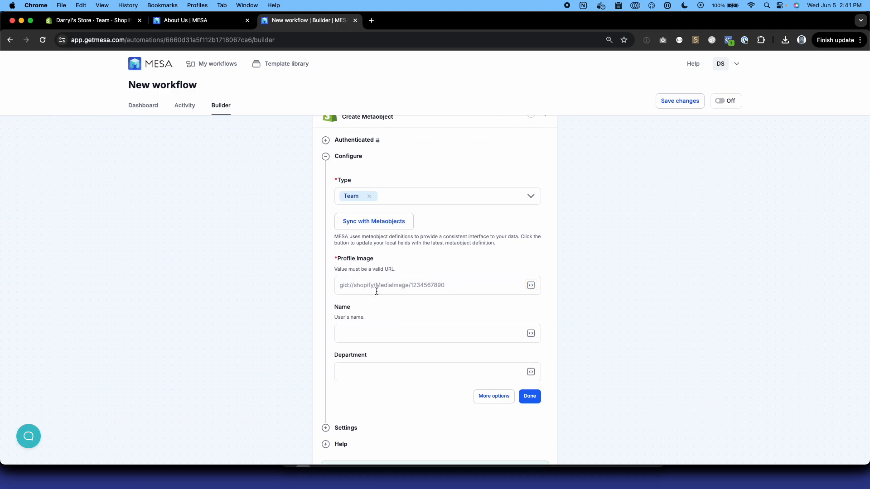
{"action": "left_click", "coordinate": [377, 291]}
{"action": "scroll", "coordinate": [377, 290], "scroll_direction": "down", "scroll_amount": 4}
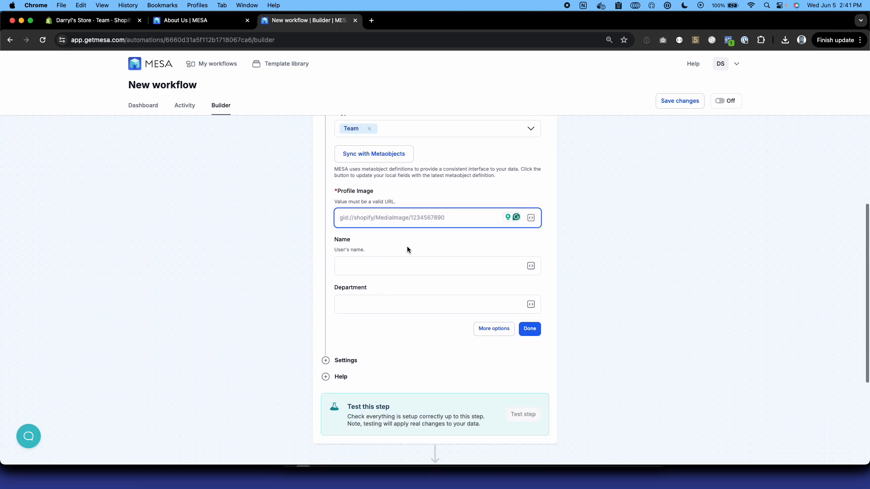
{"action": "scroll", "coordinate": [449, 230], "scroll_direction": "down", "scroll_amount": 2}
{"action": "left_click", "coordinate": [449, 227]}
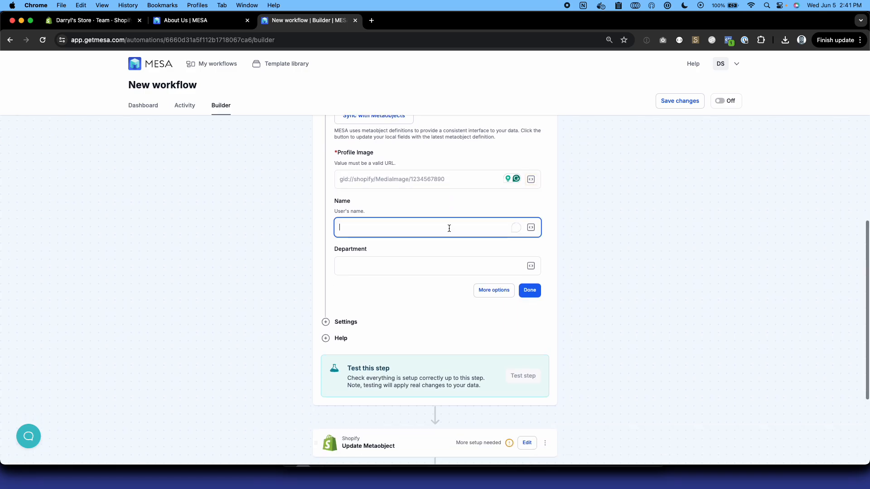
{"action": "left_click", "coordinate": [434, 259]}
- Open the Update Metaobject action, sync it with the Team metaobject definition, and review its fields
{"action": "scroll", "coordinate": [434, 259], "scroll_direction": "down", "scroll_amount": 5}
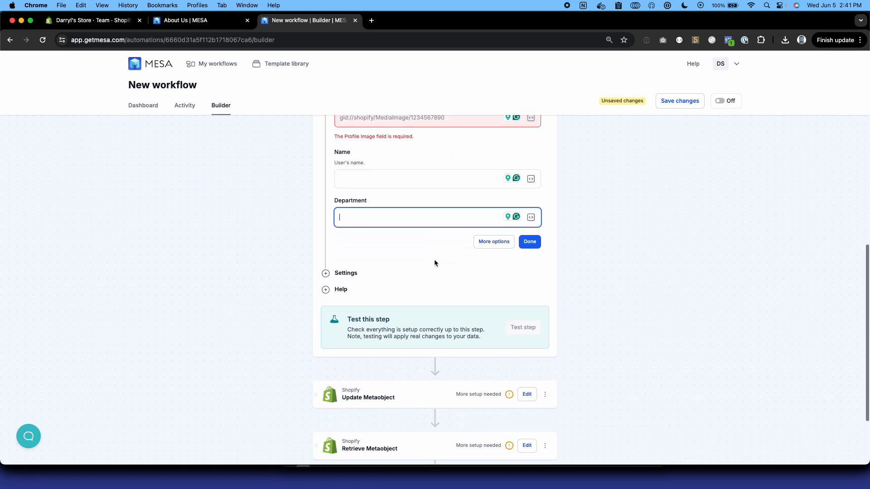
{"action": "left_click", "coordinate": [435, 299]}
{"action": "scroll", "coordinate": [435, 297], "scroll_direction": "down", "scroll_amount": 3}
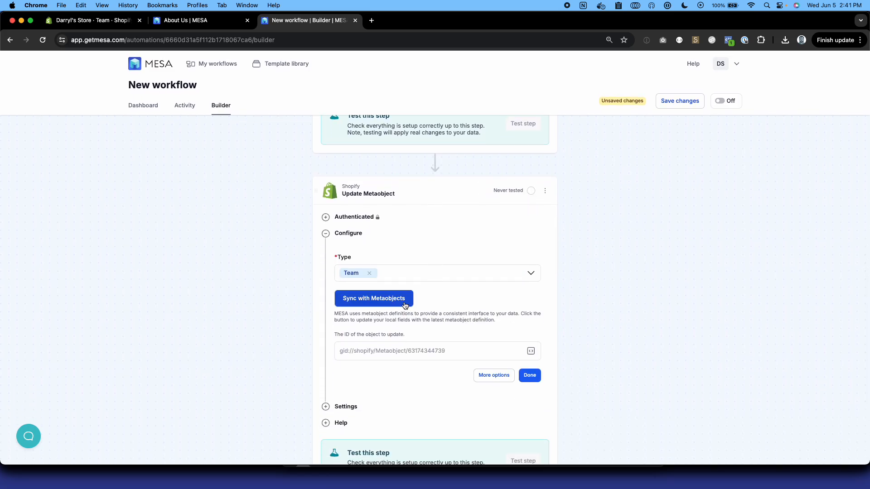
{"action": "left_click", "coordinate": [397, 304]}
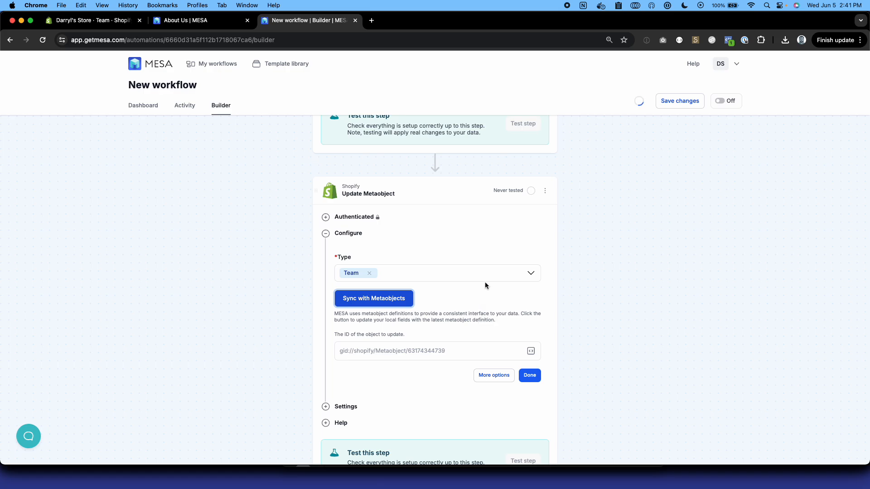
{"action": "scroll", "coordinate": [486, 283], "scroll_direction": "down", "scroll_amount": 2}
{"action": "scroll", "coordinate": [454, 246], "scroll_direction": "down", "scroll_amount": 5}
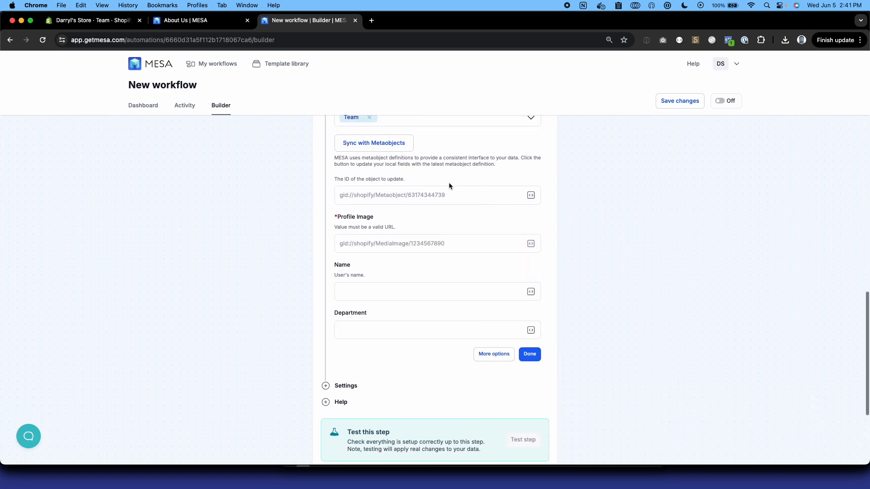
- Open the Retrieve Metaobject action's configuration and go to its object handle field
{"action": "left_click", "coordinate": [431, 350]}
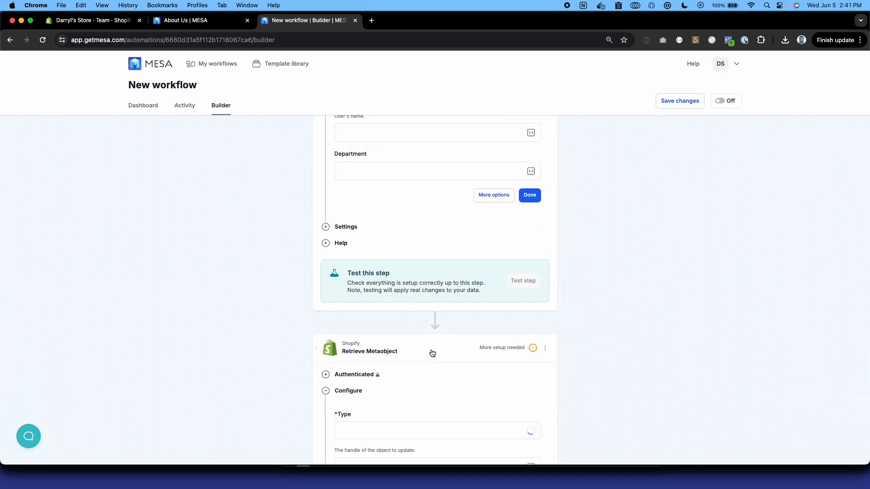
{"action": "scroll", "coordinate": [432, 353], "scroll_direction": "down", "scroll_amount": 1}
{"action": "left_click", "coordinate": [393, 261]}
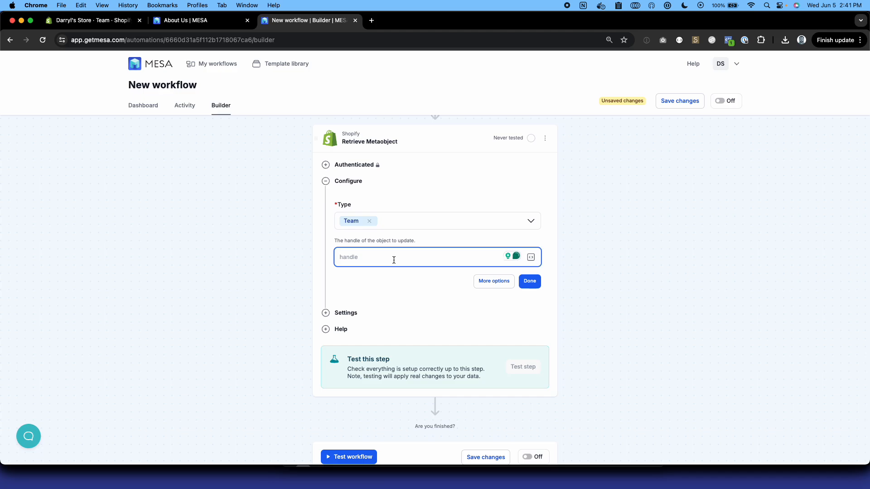
- Open the test section of the Metaobject Created trigger, examine the live Team entry's data, and close the data view
{"action": "scroll", "coordinate": [394, 260], "scroll_direction": "up", "scroll_amount": 15}
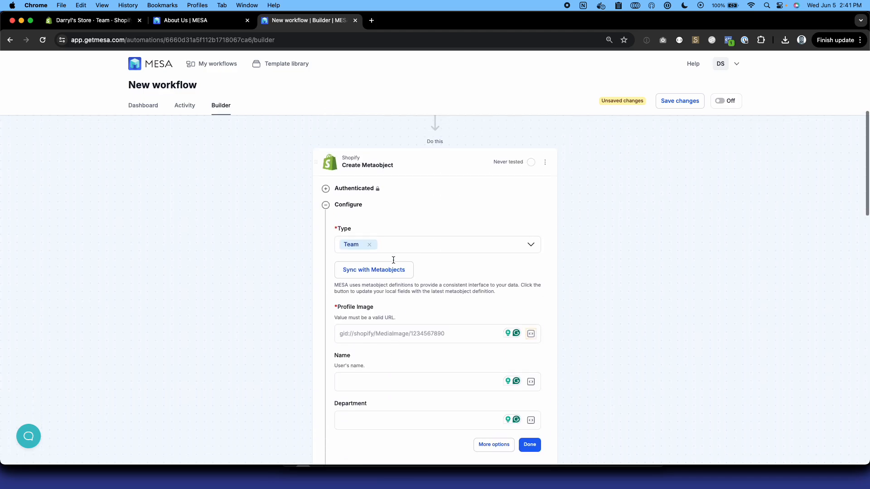
{"action": "scroll", "coordinate": [393, 262], "scroll_direction": "up", "scroll_amount": 3}
{"action": "left_click", "coordinate": [339, 315]}
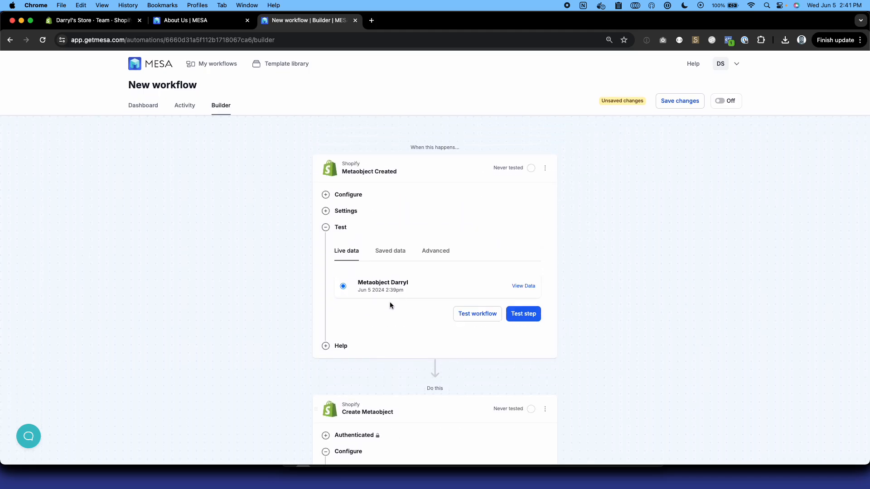
{"action": "left_click", "coordinate": [521, 287]}
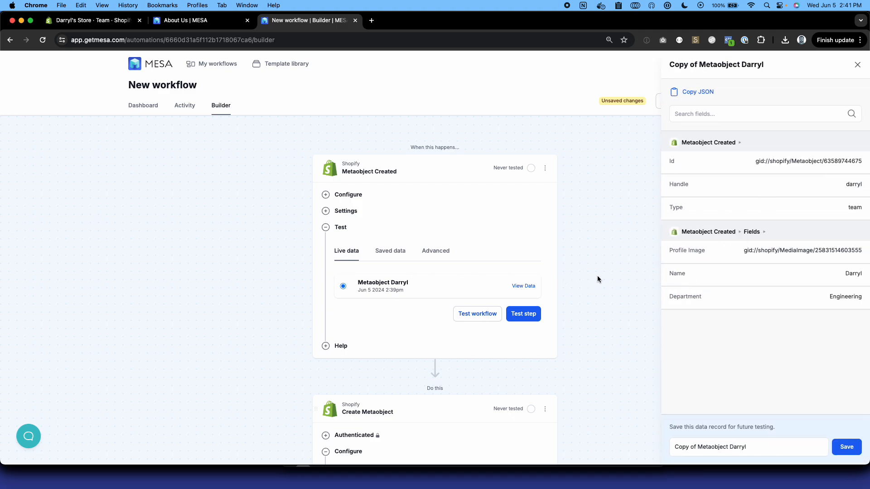
{"action": "left_click", "coordinate": [858, 66]}
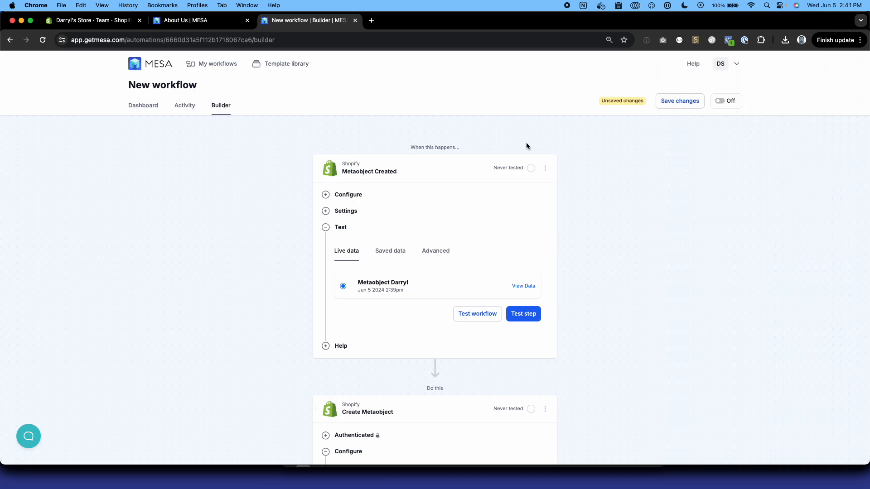